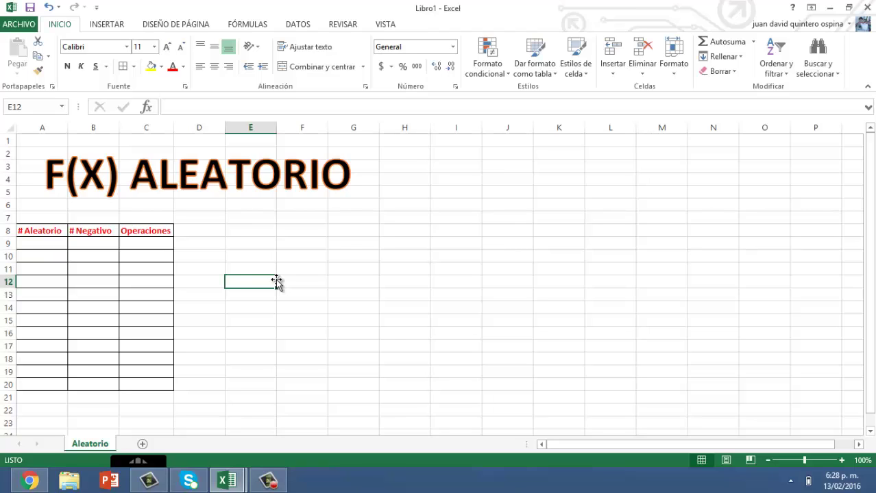
Insert =ALEATORIO() into cell A9 via Insert Function's Matemáticas y trigonométricas category
{"action": "left_click", "coordinate": [58, 245]}
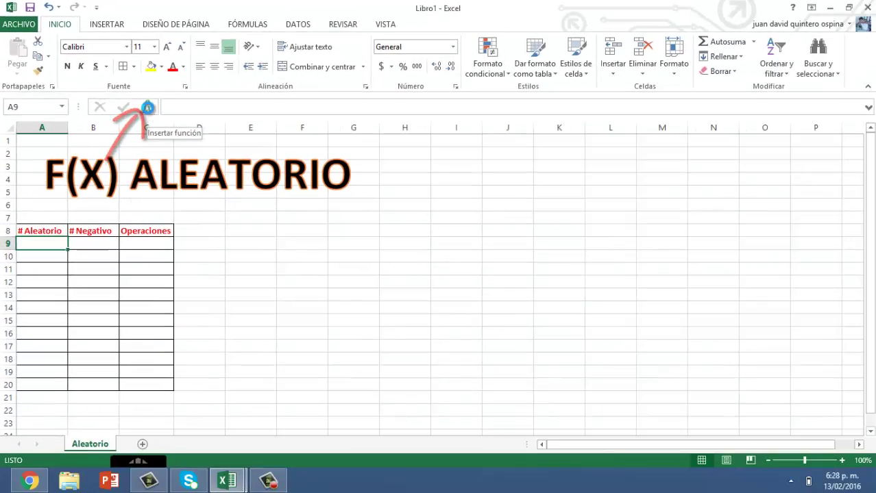
{"action": "left_click", "coordinate": [148, 108]}
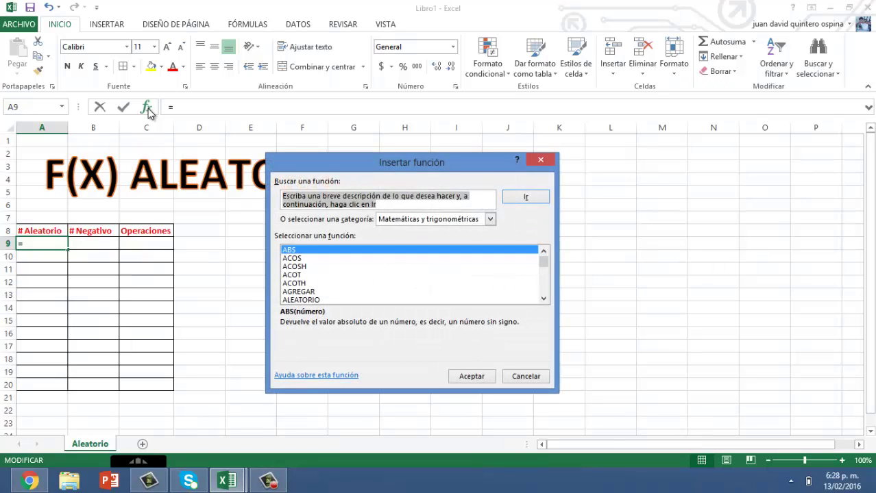
{"action": "left_click", "coordinate": [490, 219]}
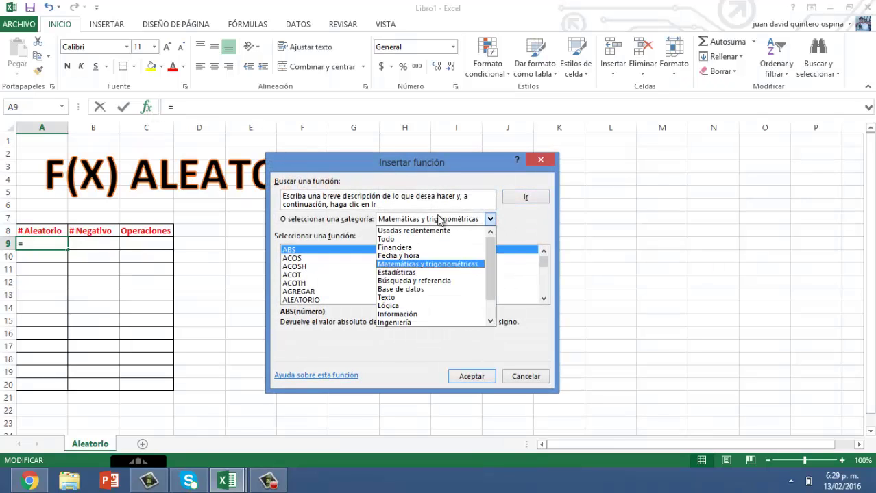
{"action": "left_click", "coordinate": [409, 266]}
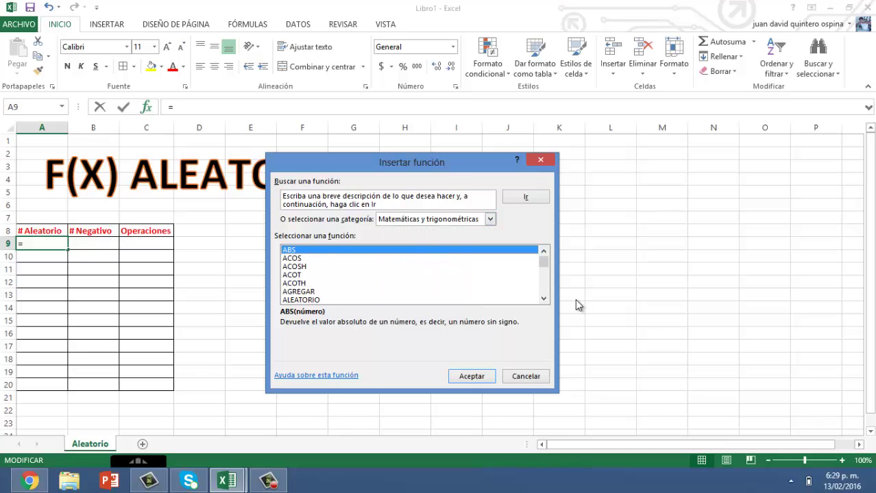
{"action": "left_click", "coordinate": [544, 298]}
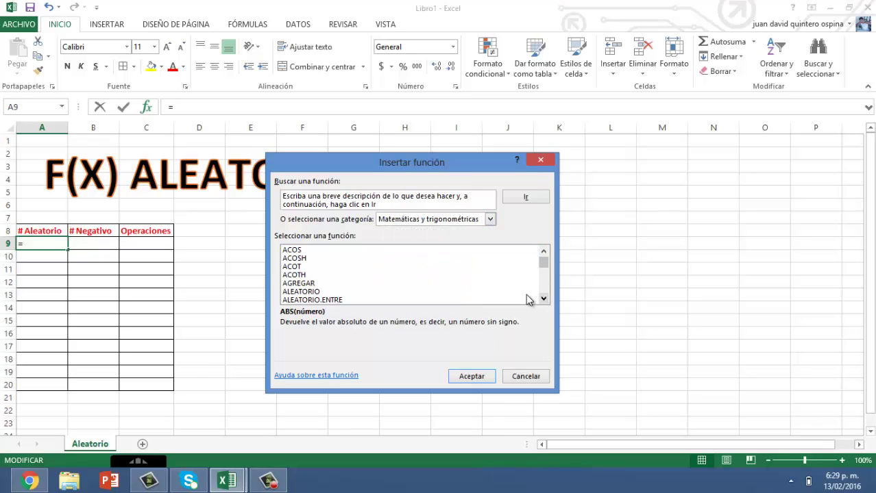
{"action": "left_click", "coordinate": [319, 291]}
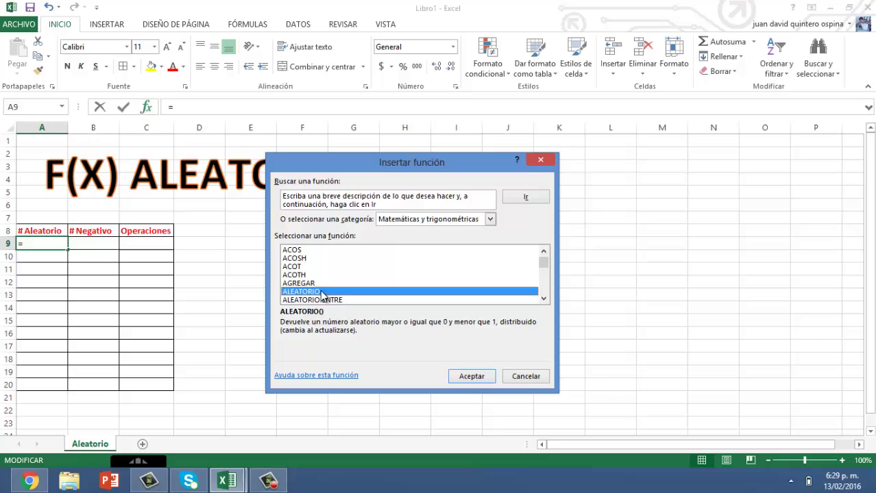
{"action": "left_click", "coordinate": [470, 378]}
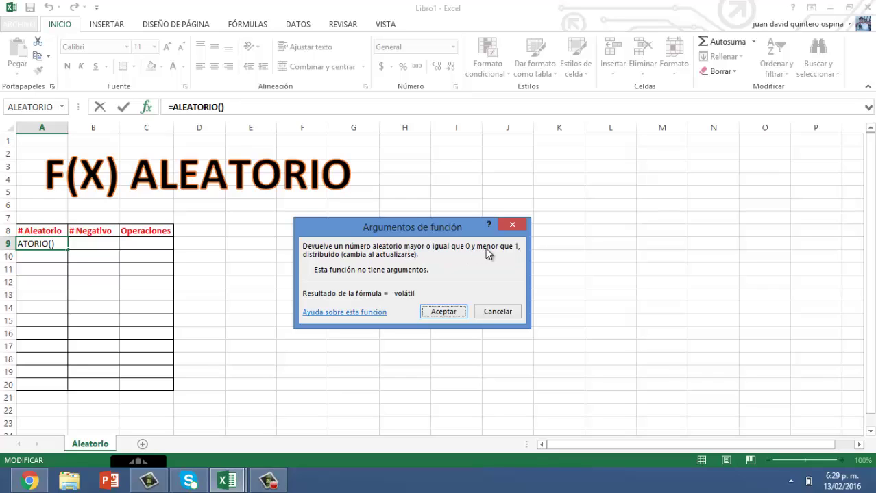
{"action": "left_click", "coordinate": [444, 312]}
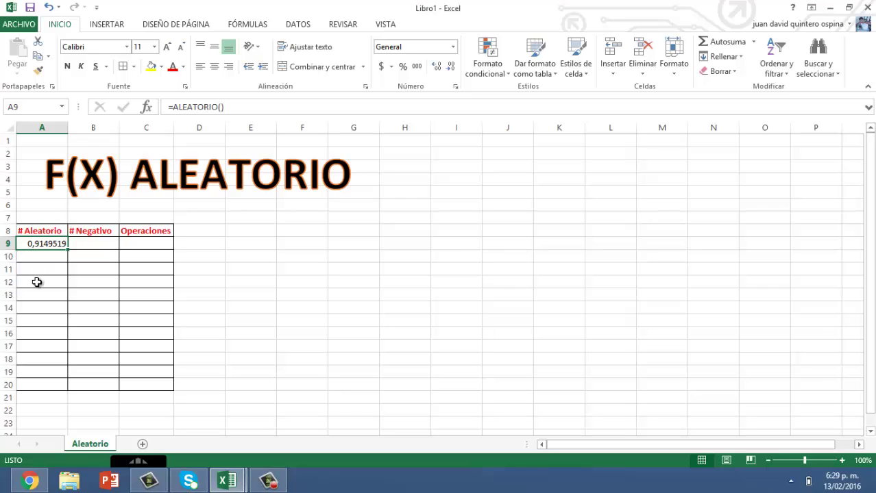
Fill the ALEATORIO formula from A9 down to A20 and regenerate the random values several times
{"action": "left_click_drag", "start_coordinate": [67, 249], "coordinate": [68, 388]}
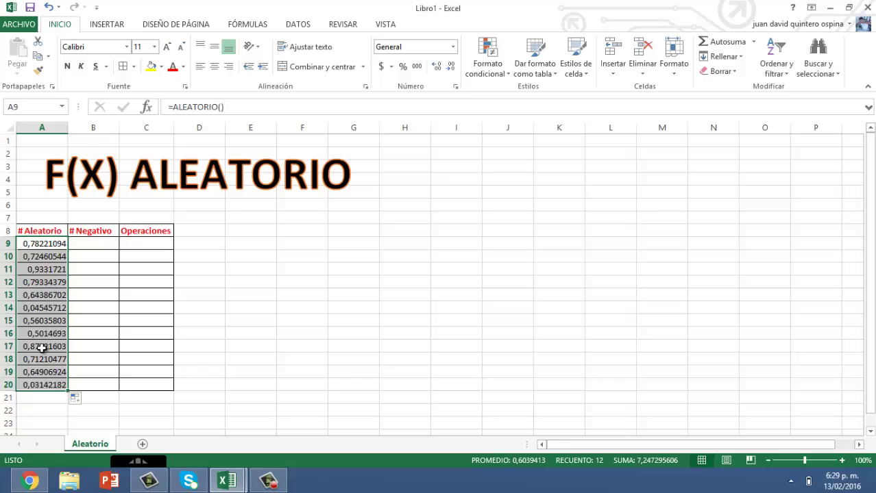
{"action": "left_click", "coordinate": [48, 241]}
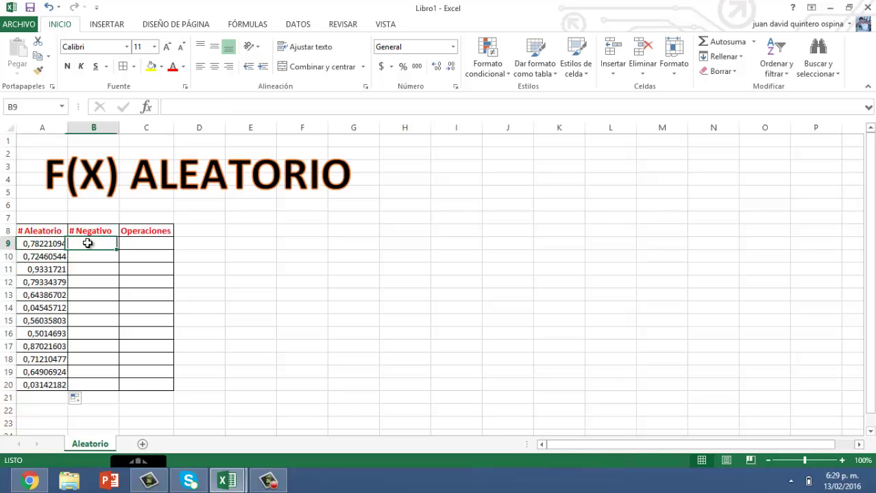
{"action": "double_click", "coordinate": [84, 243]}
{"action": "key", "text": "Return"}
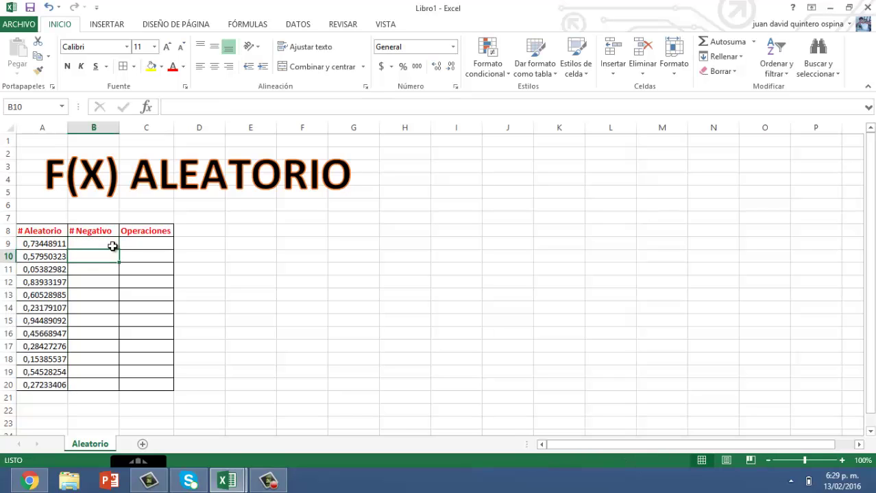
{"action": "double_click", "coordinate": [112, 245]}
{"action": "key", "text": "Return"}
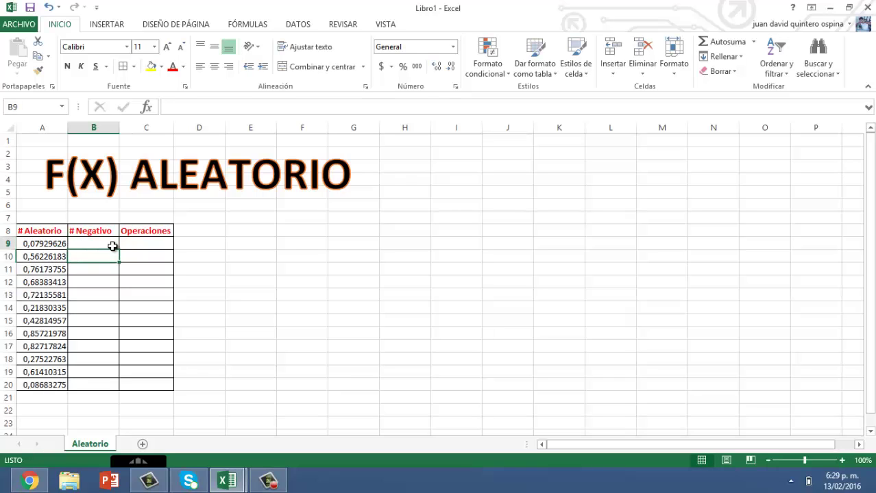
{"action": "double_click", "coordinate": [113, 245]}
{"action": "key", "text": "Return"}
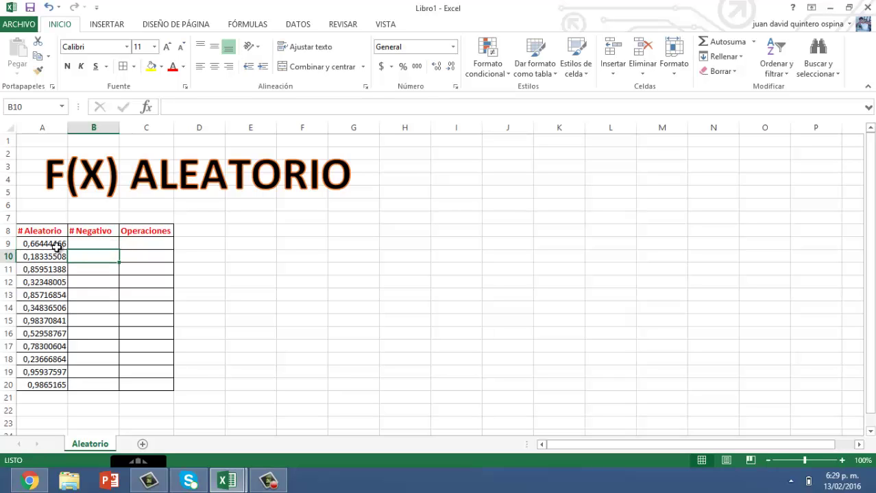
Copy the random values in A9:A20
{"action": "left_click", "coordinate": [51, 243]}
{"action": "left_click_drag", "start_coordinate": [51, 243], "coordinate": [50, 383]}
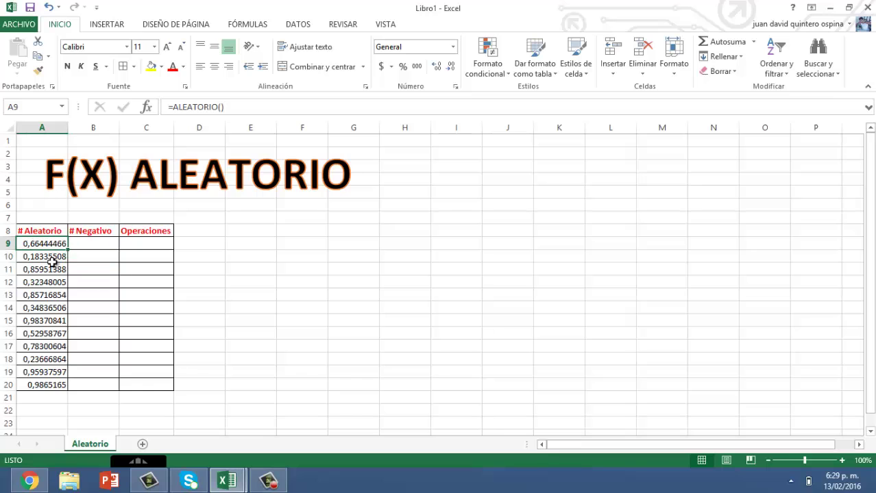
{"action": "key", "text": "ctrl+c"}
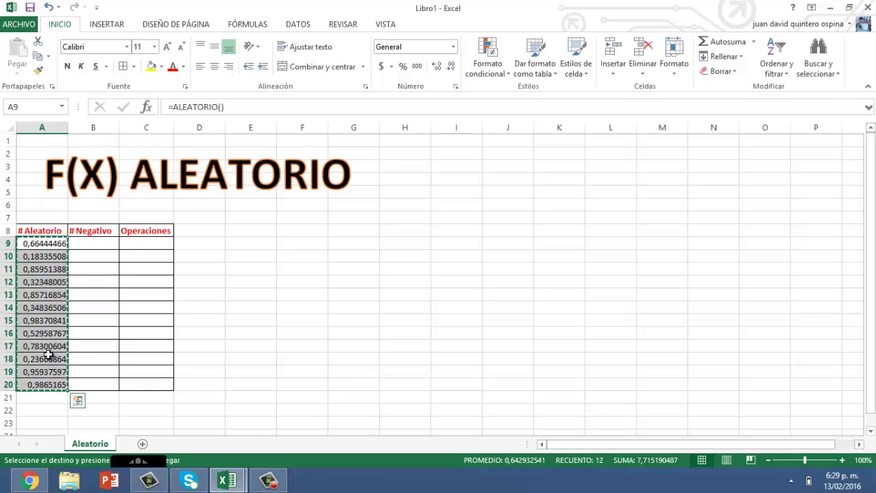
Paste the copied A9:A20 randoms back onto A9 with Paste Special as values only
{"action": "right_click", "coordinate": [42, 307]}
{"action": "key", "text": "Escape"}
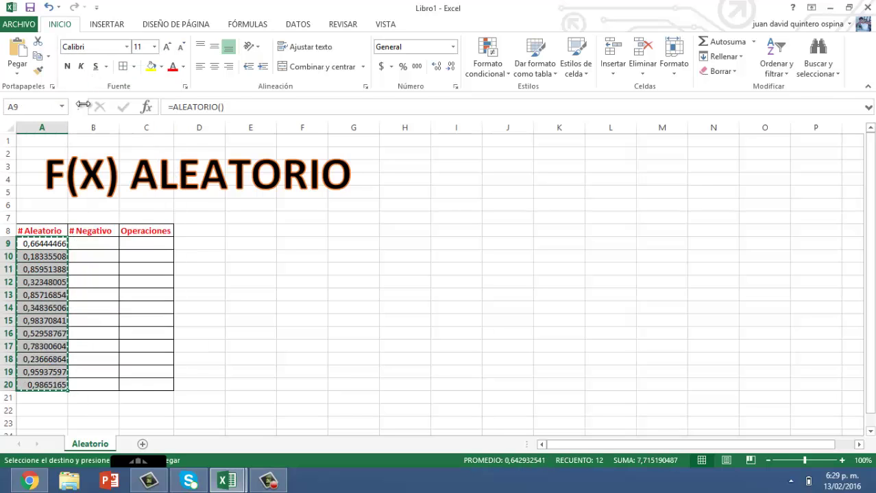
{"action": "left_click", "coordinate": [50, 243]}
{"action": "right_click", "coordinate": [51, 243]}
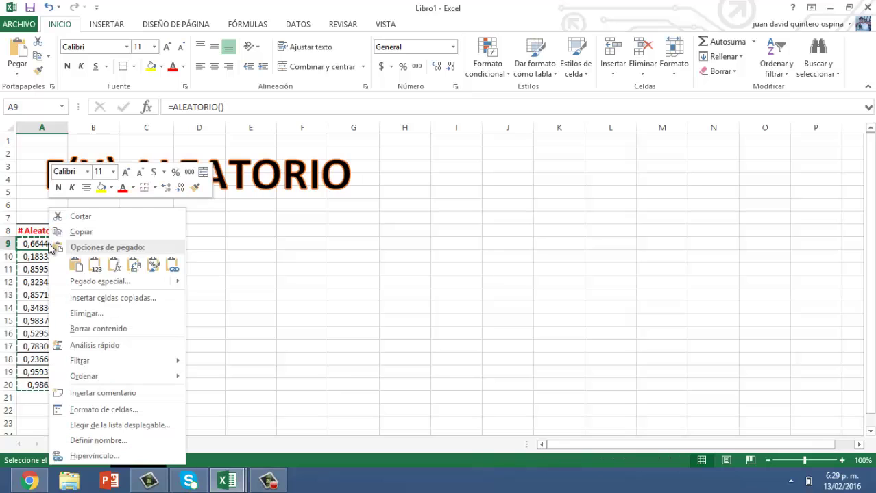
{"action": "left_click", "coordinate": [100, 283]}
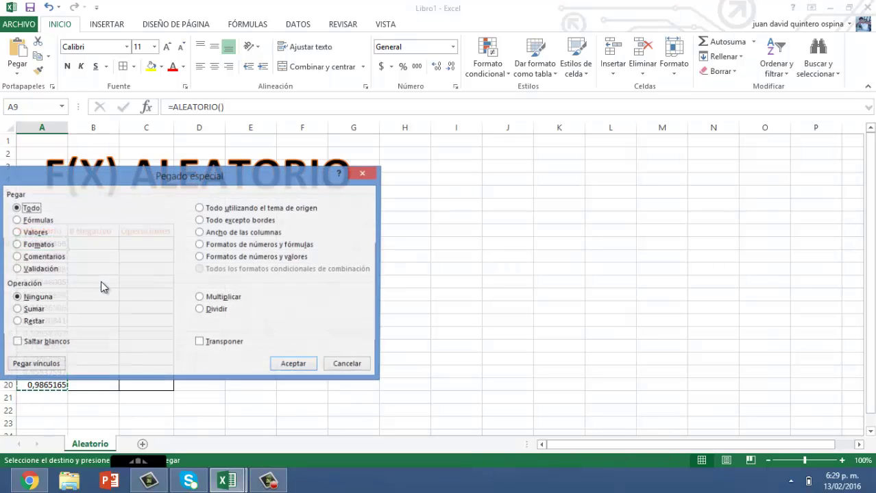
{"action": "left_click", "coordinate": [32, 233]}
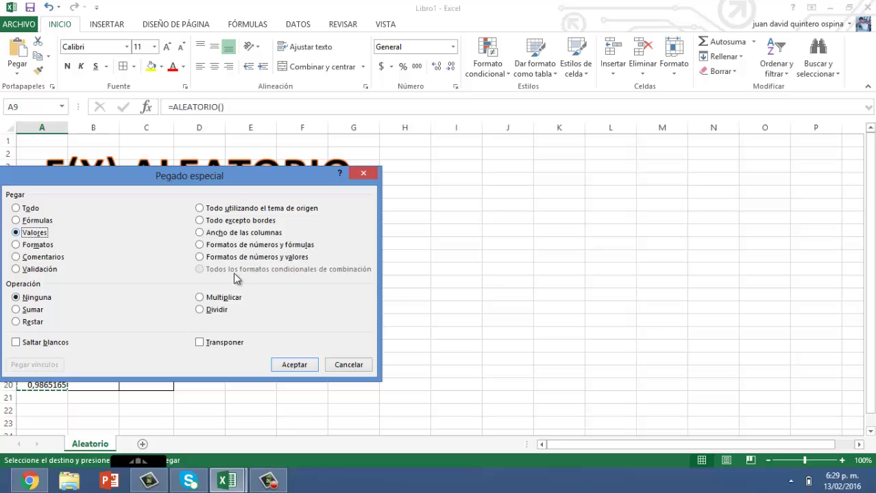
{"action": "left_click", "coordinate": [300, 364]}
Confirm that cells A9 through A20 now hold fixed numbers instead of formulas
{"action": "left_click", "coordinate": [59, 244]}
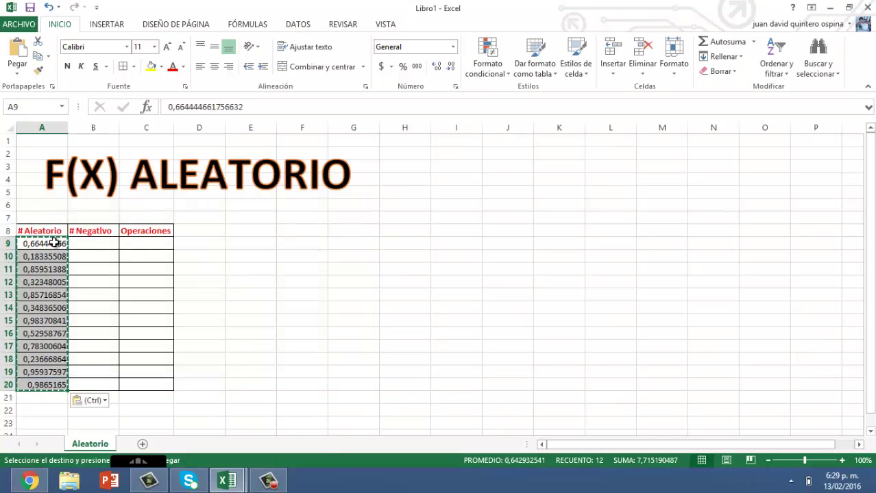
{"action": "left_click", "coordinate": [59, 256]}
{"action": "left_click", "coordinate": [61, 282]}
{"action": "left_click", "coordinate": [54, 346]}
{"action": "left_click", "coordinate": [51, 371]}
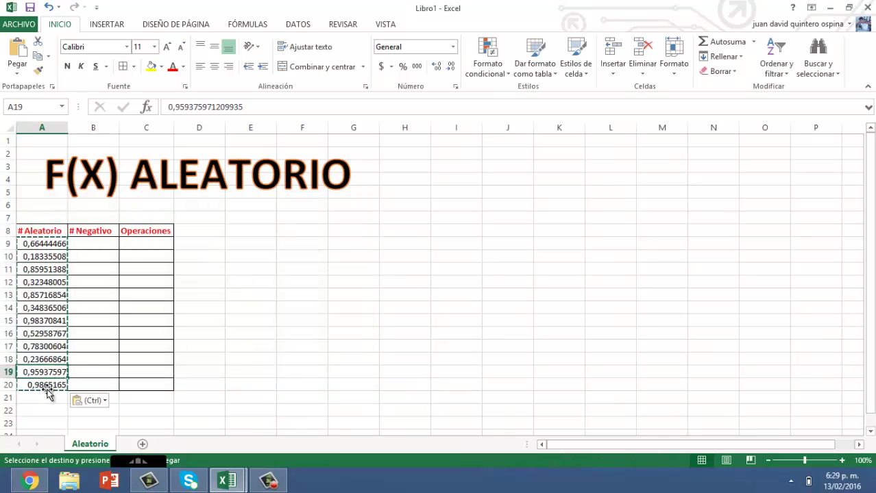
{"action": "left_click", "coordinate": [41, 321]}
{"action": "left_click", "coordinate": [47, 257]}
{"action": "left_click", "coordinate": [47, 269]}
{"action": "left_click", "coordinate": [40, 242]}
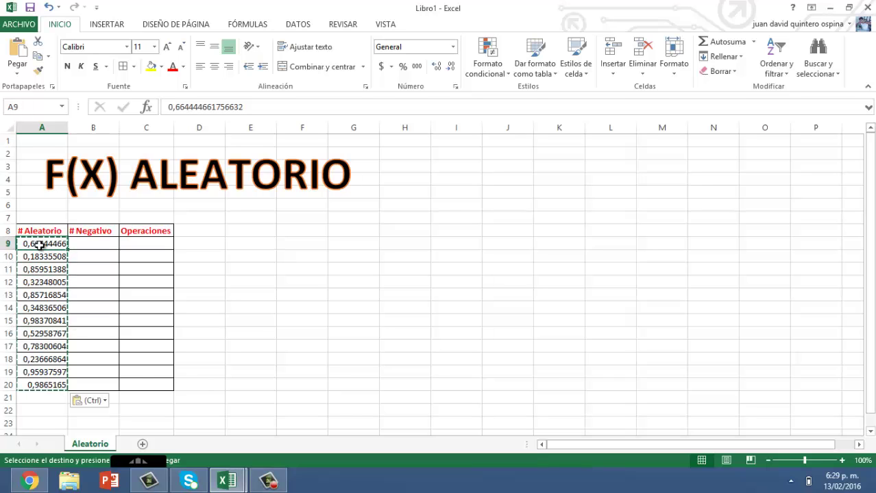
{"action": "left_click", "coordinate": [39, 256]}
{"action": "left_click", "coordinate": [39, 269]}
{"action": "left_click", "coordinate": [39, 282]}
{"action": "left_click", "coordinate": [39, 308]}
{"action": "left_click", "coordinate": [41, 346]}
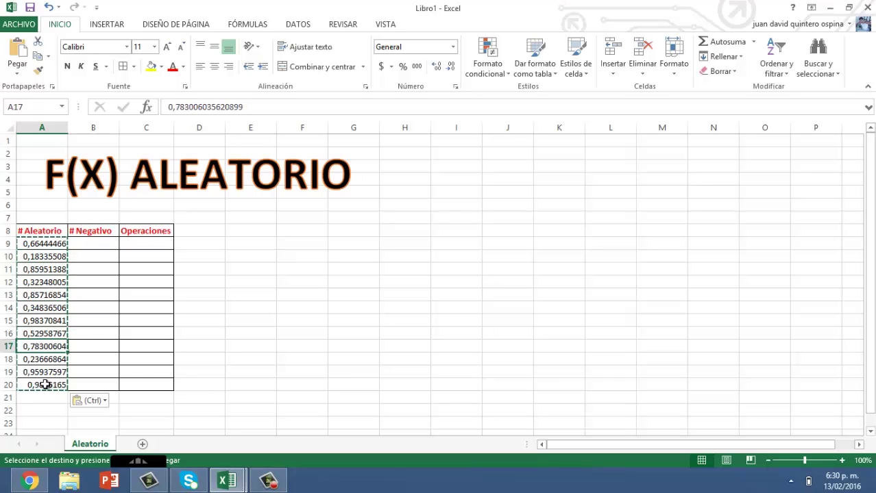
{"action": "left_click", "coordinate": [43, 385]}
{"action": "left_click", "coordinate": [93, 245]}
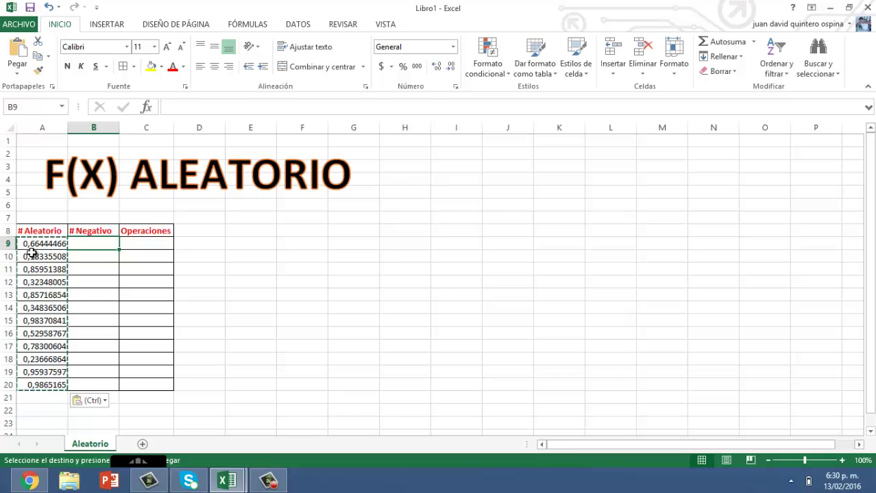
Enter =aleatorio()*-1 in B9 and fill it down to B20 for negative randoms
{"action": "type", "text": "=a"}
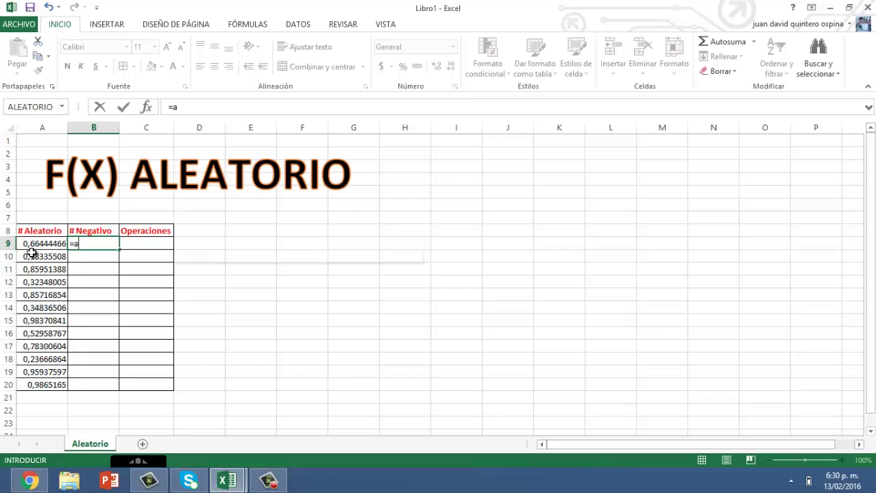
{"action": "type", "text": "leatorio"}
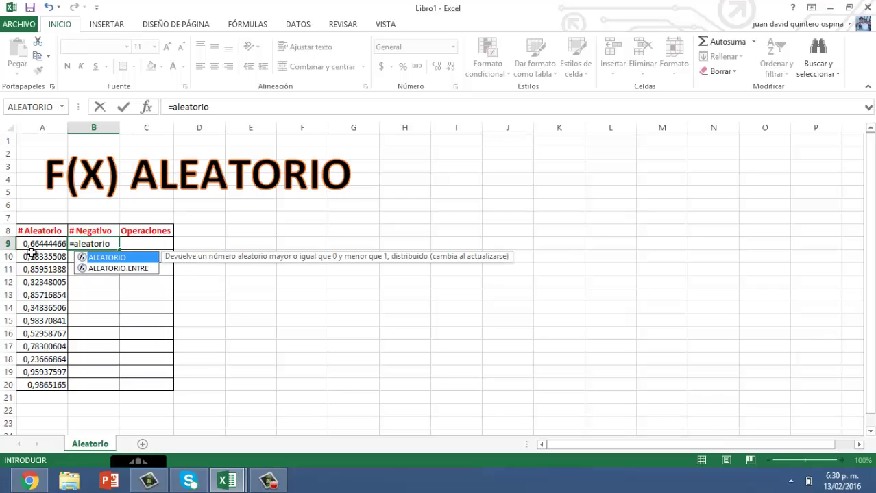
{"action": "type", "text": "()"}
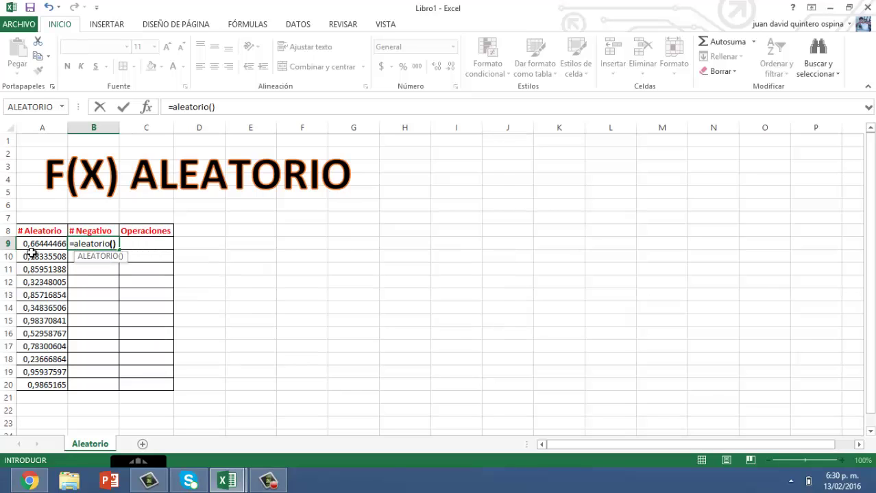
{"action": "type", "text": "*"}
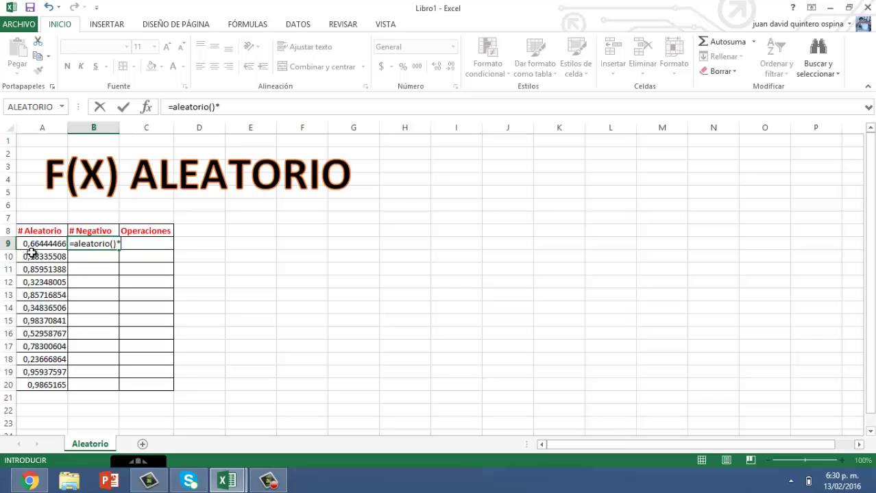
{"action": "type", "text": "-1"}
{"action": "key", "text": "Return"}
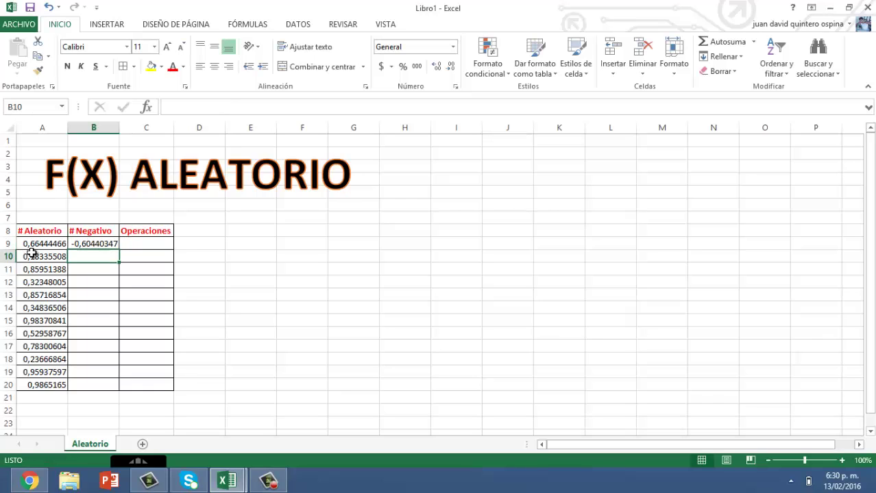
{"action": "left_click", "coordinate": [99, 243]}
{"action": "left_click_drag", "start_coordinate": [119, 251], "coordinate": [110, 385]}
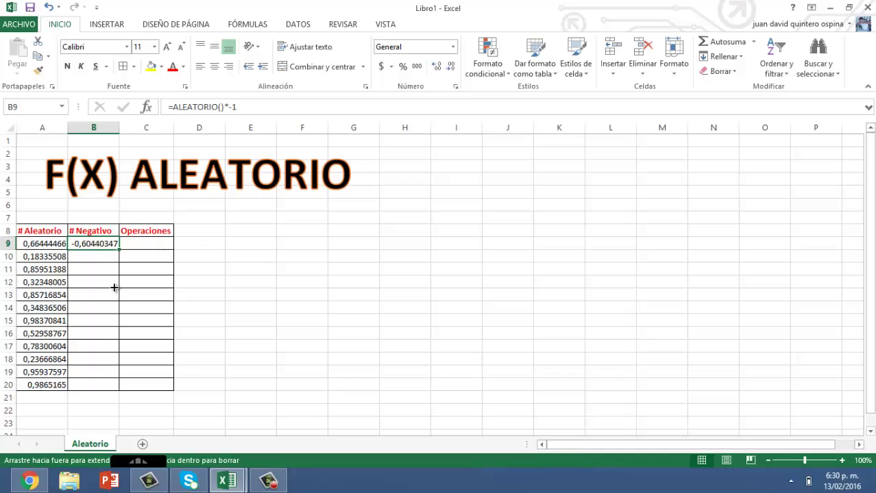
{"action": "left_click_drag", "start_coordinate": [109, 245], "coordinate": [101, 373]}
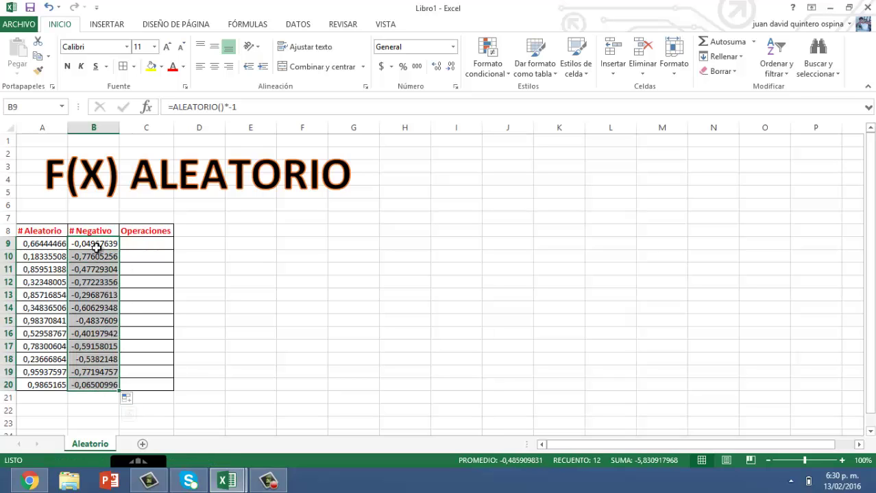
{"action": "left_click_drag", "start_coordinate": [96, 245], "coordinate": [95, 385]}
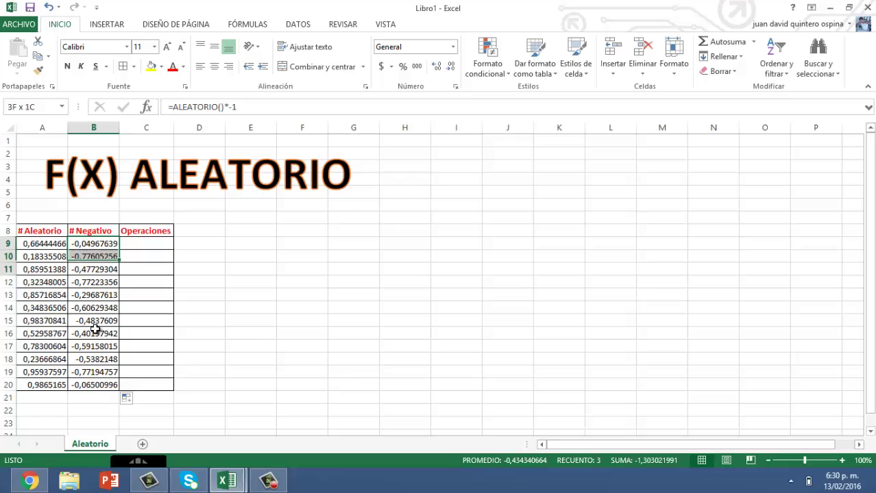
{"action": "left_click", "coordinate": [147, 260]}
{"action": "left_click", "coordinate": [146, 245]}
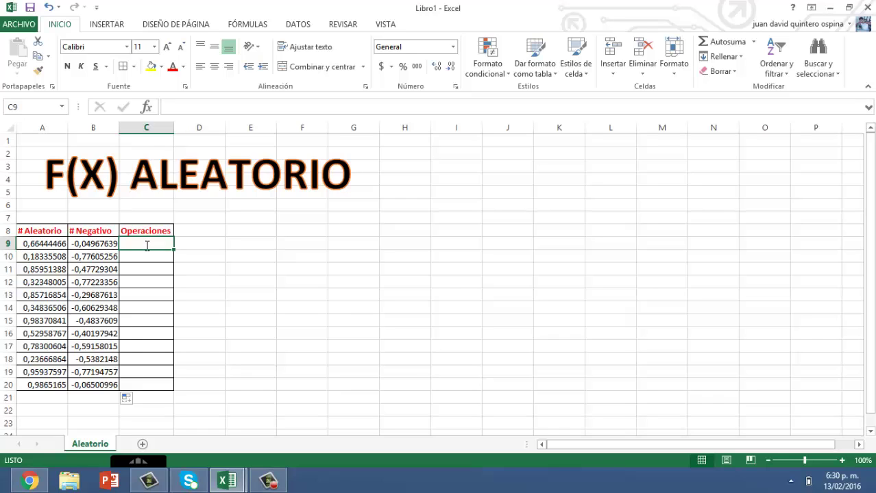
Enter =aleatorio()*aleatorio() in C9 and fill it down to C20
{"action": "type", "text": "=aleatorio"}
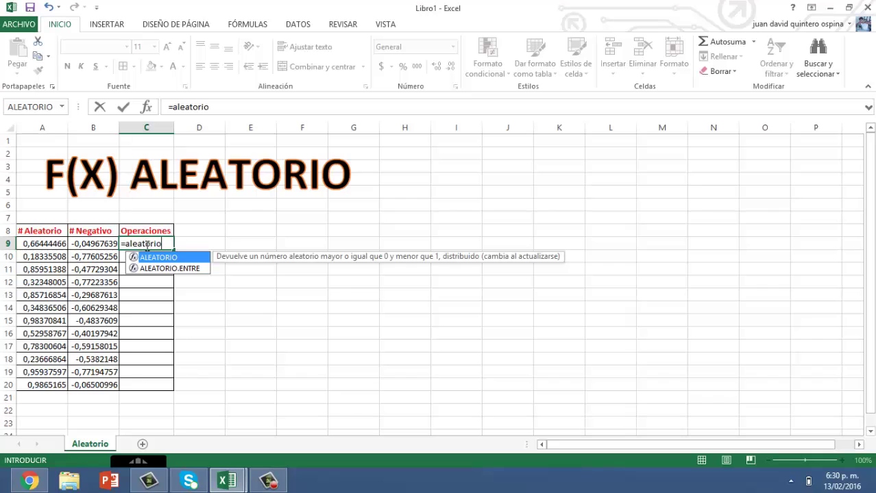
{"action": "type", "text": "("}
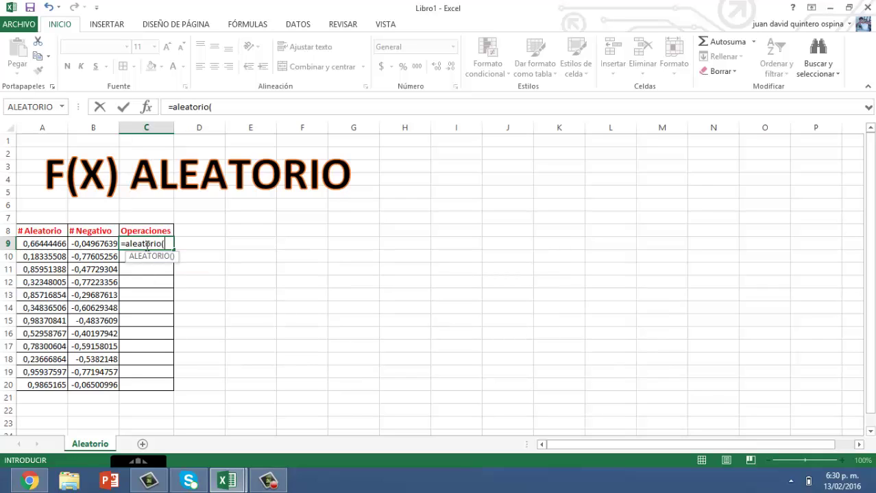
{"action": "type", "text": ")"}
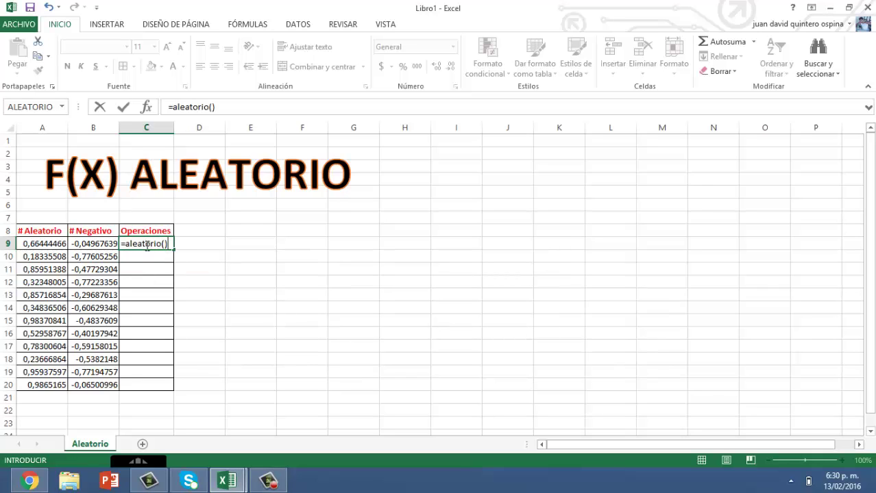
{"action": "type", "text": "*alea"}
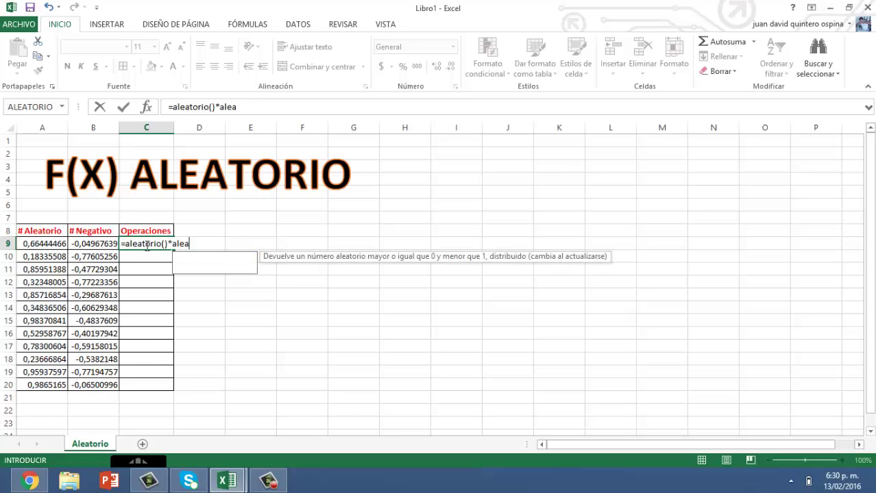
{"action": "type", "text": "torio("}
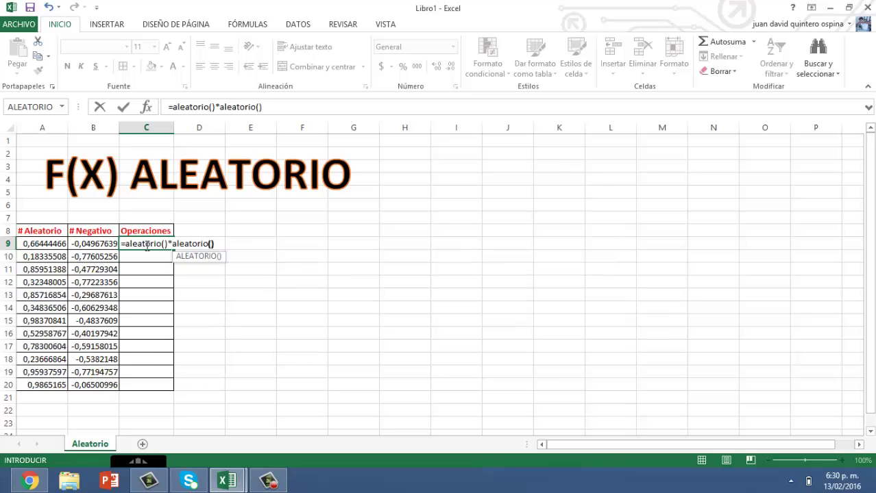
{"action": "type", "text": ")"}
{"action": "key", "text": "Return"}
{"action": "left_click", "coordinate": [146, 246]}
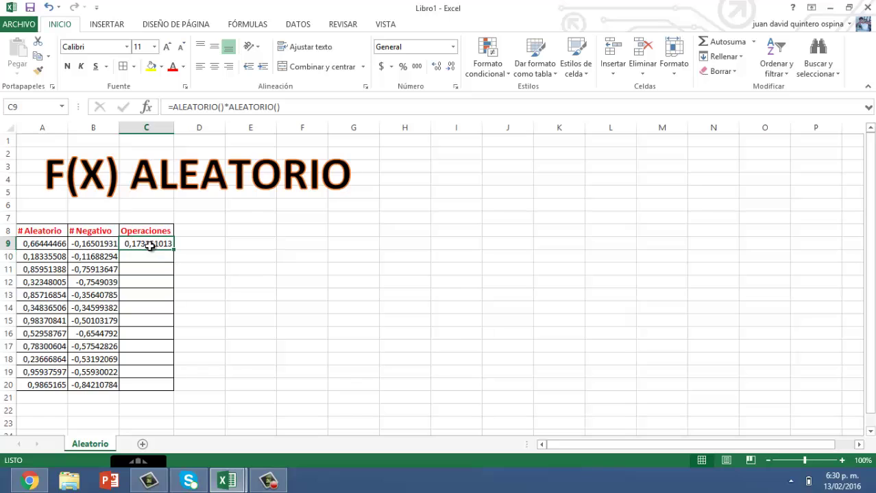
{"action": "left_click_drag", "start_coordinate": [173, 250], "coordinate": [173, 389]}
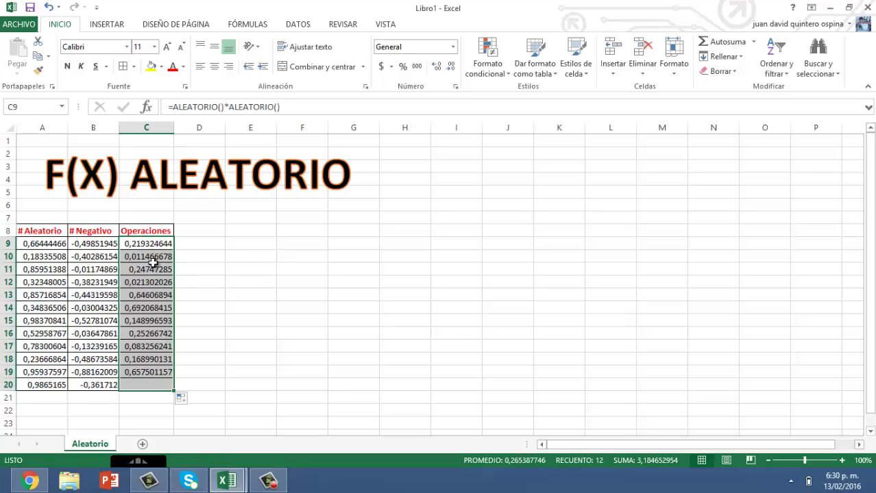
{"action": "left_click", "coordinate": [147, 245]}
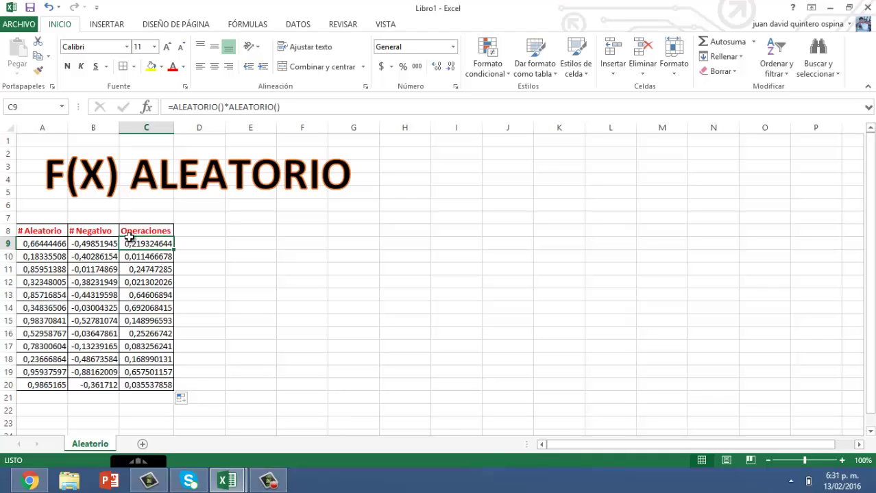
{"action": "left_click", "coordinate": [99, 244]}
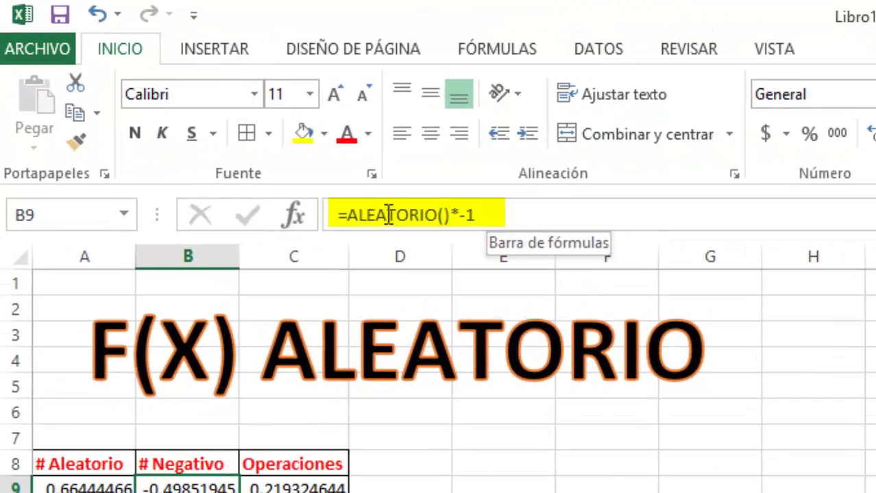
{"action": "left_click", "coordinate": [385, 174]}
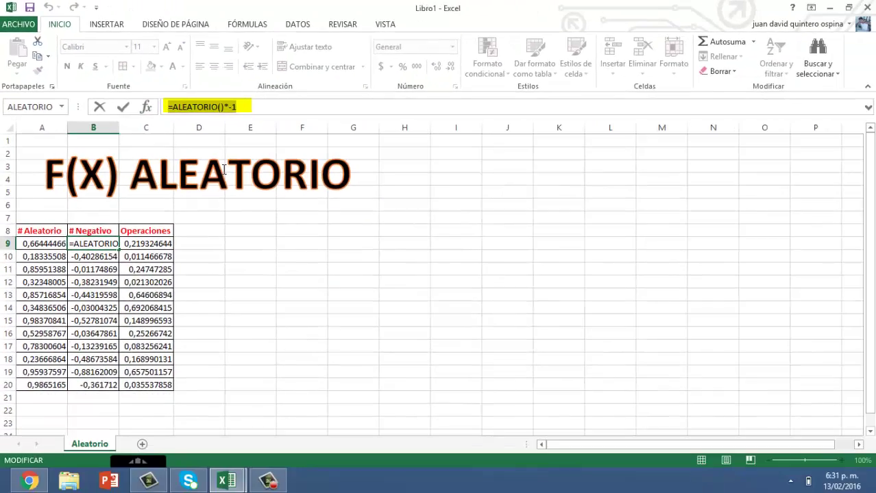
{"action": "key", "text": "Escape"}
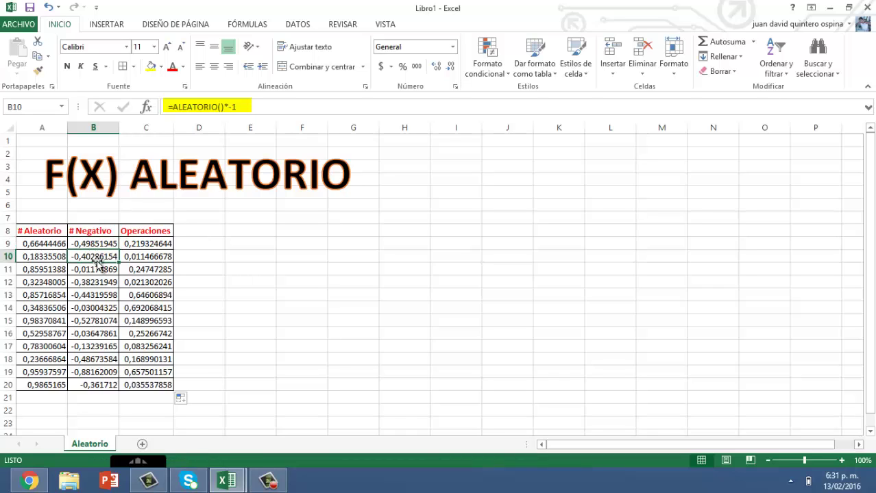
{"action": "left_click", "coordinate": [141, 251]}
{"action": "key", "text": "Down"}
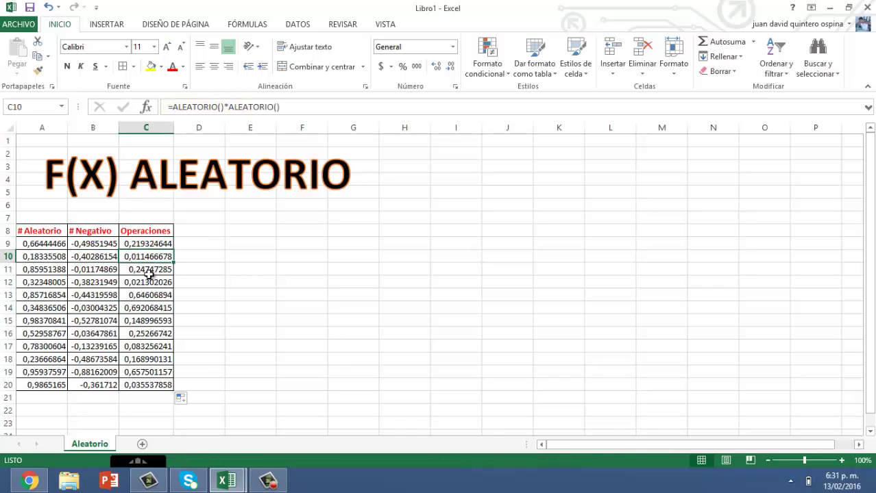
{"action": "key", "text": "Down"}
{"action": "key", "text": "Down"}
{"action": "key", "text": "Down"}
{"action": "left_click", "coordinate": [151, 244]}
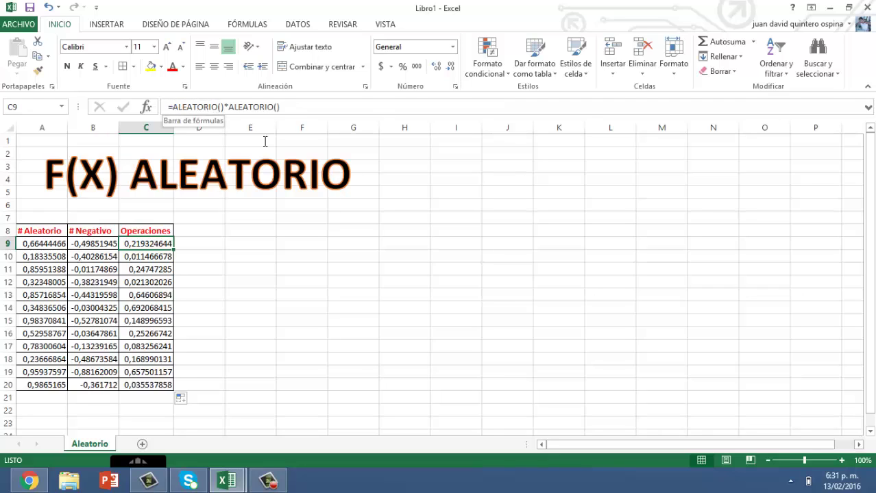
{"action": "left_click", "coordinate": [246, 254]}
{"action": "left_click", "coordinate": [48, 244]}
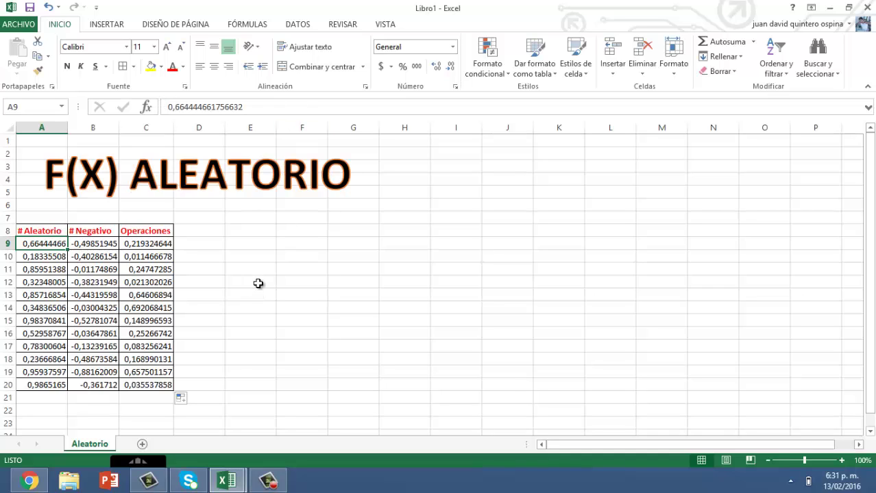
{"action": "left_click", "coordinate": [263, 234]}
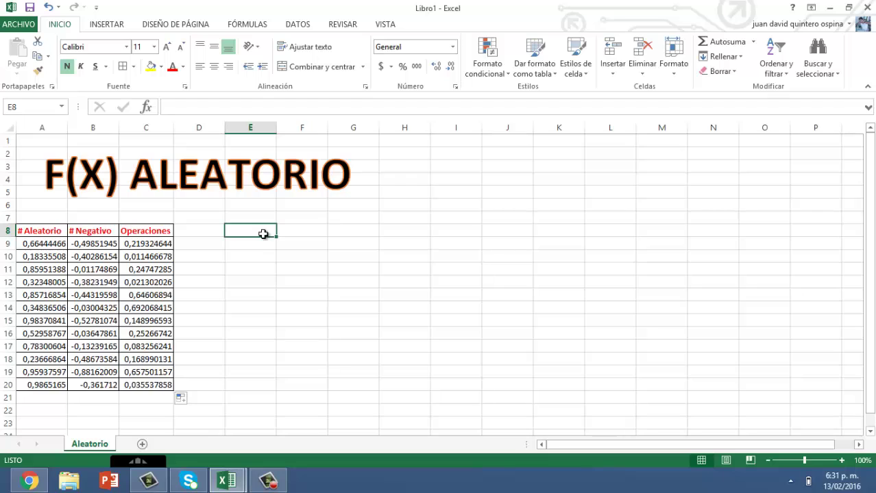